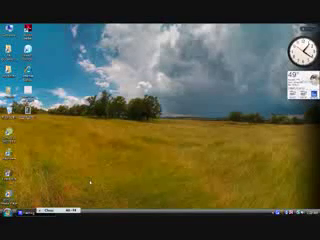
Step: Open the Windows Vista Start menu
{"action": "left_click", "coordinate": [8, 212]}
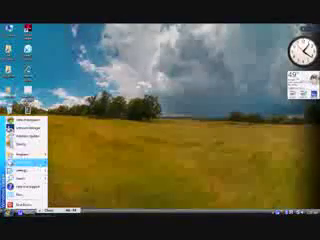
Step: Launch Adobe Soundbooth CS3 from All Programs and bring up its File menu
{"action": "left_click", "coordinate": [30, 152]}
{"action": "mouse_move", "coordinate": [90, 46]}
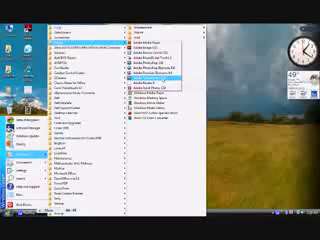
{"action": "left_click", "coordinate": [162, 88]}
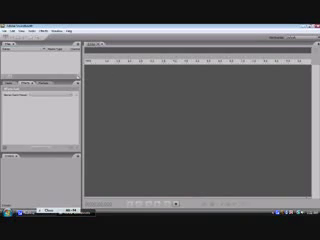
{"action": "left_click", "coordinate": [5, 31]}
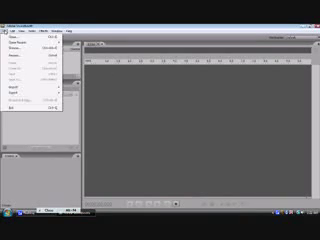
Step: Open the audio track from the music folder under the user folder
{"action": "left_click", "coordinate": [12, 37]}
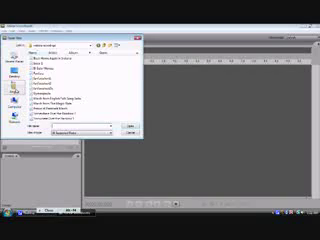
{"action": "left_click", "coordinate": [14, 88]}
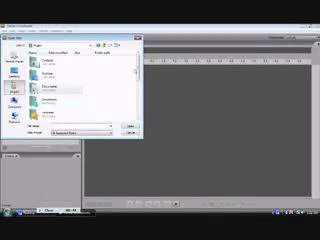
{"action": "scroll", "coordinate": [73, 103], "scroll_direction": "down", "scroll_amount": 3}
{"action": "double_click", "coordinate": [45, 88]}
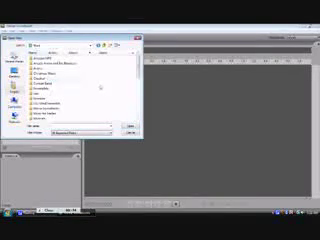
{"action": "double_click", "coordinate": [50, 84]}
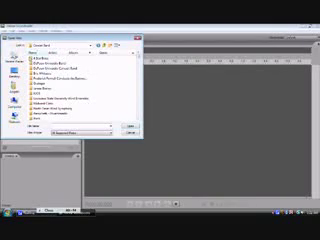
{"action": "double_click", "coordinate": [42, 59]}
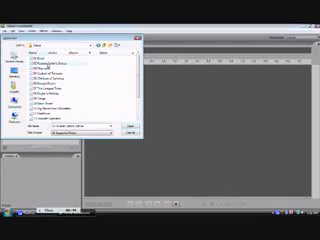
{"action": "double_click", "coordinate": [48, 62]}
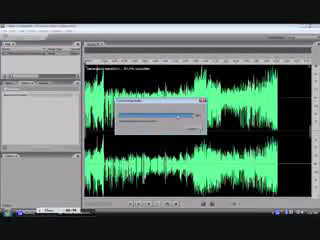